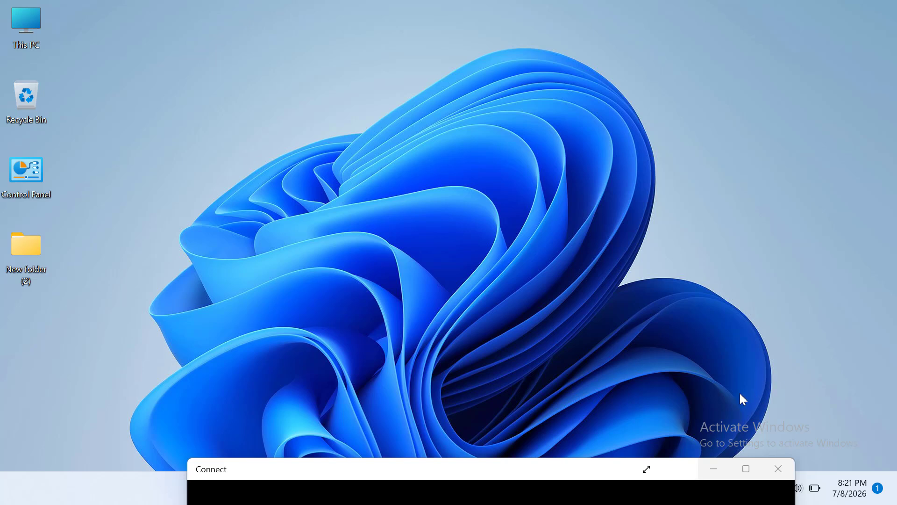
# - Enlarge the mirrored phone screen and check the TP-Link_B0C0 network's details
pyautogui.click(746, 470)
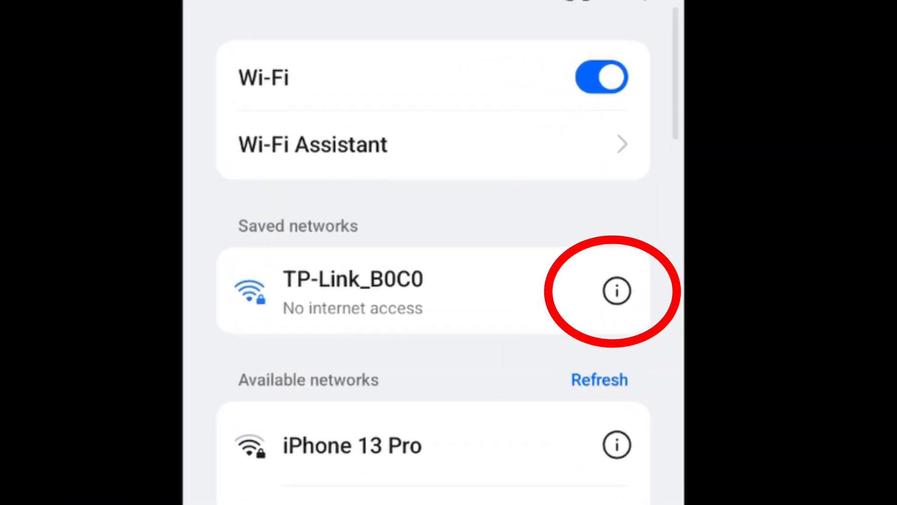
pyautogui.click(617, 290)
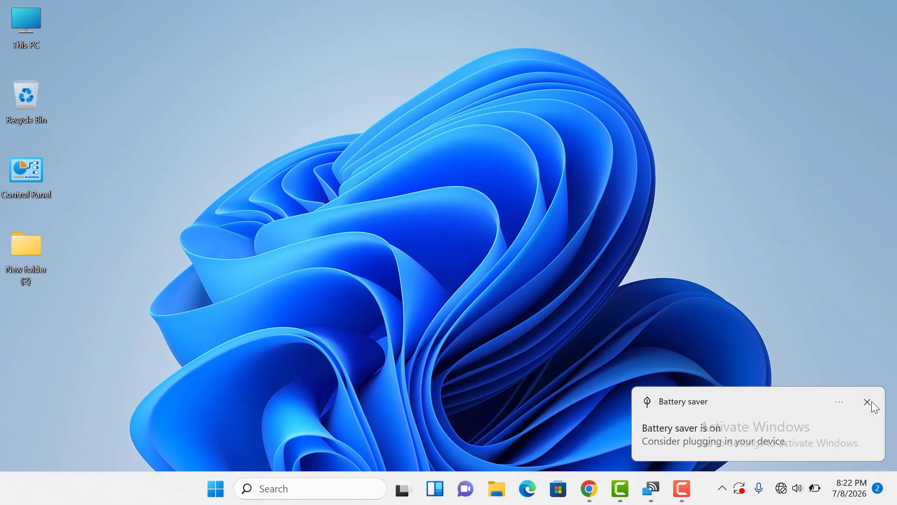
# - Open the router login page at 192.168.0.1 in Chrome and enter the admin password
pyautogui.click(871, 402)
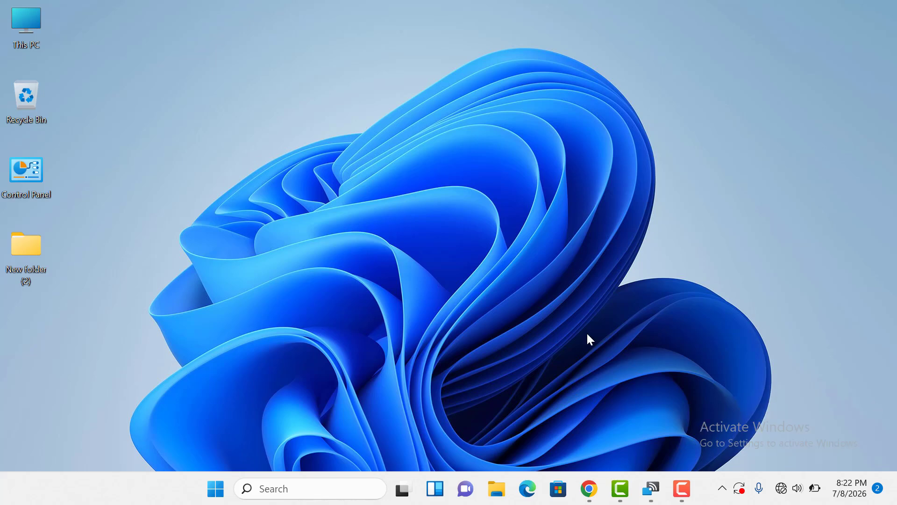
pyautogui.click(588, 489)
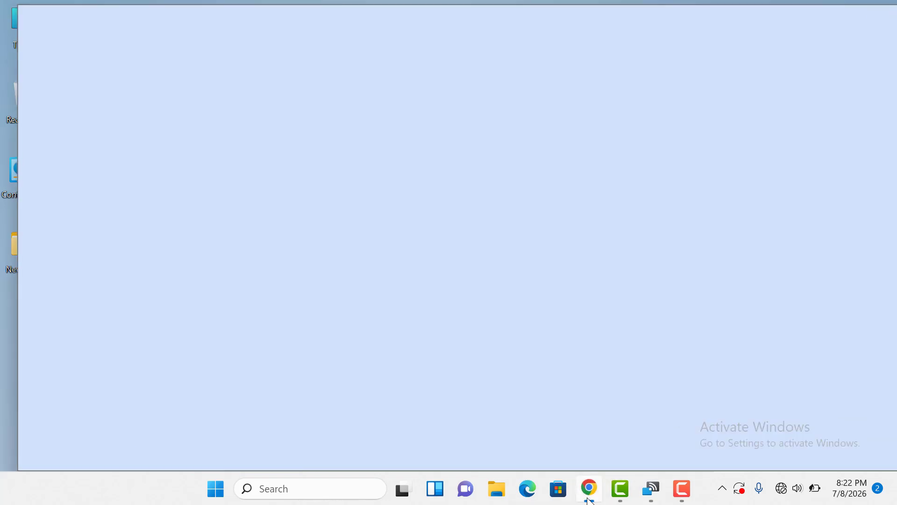
pyautogui.click(530, 47)
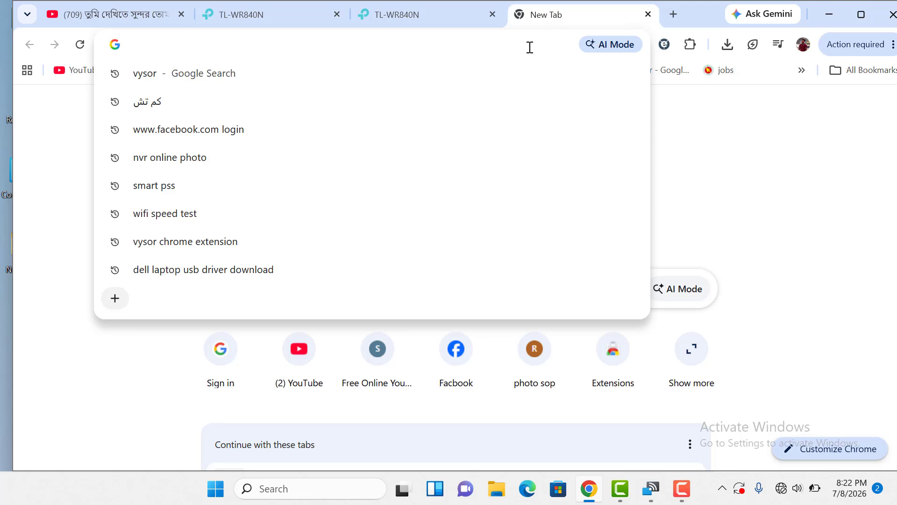
pyautogui.press('Return')
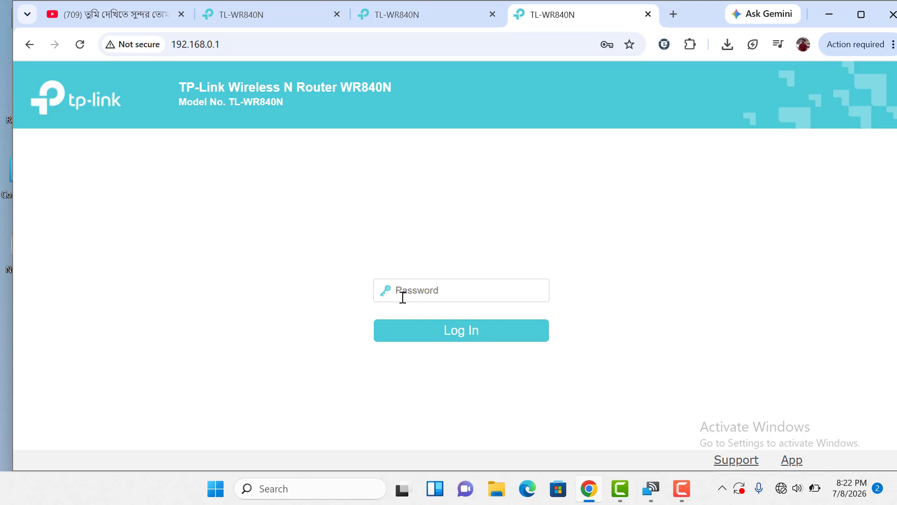
# - Log in without saving the password and view the Operation Mode page showing Wireless Router
pyautogui.click(450, 334)
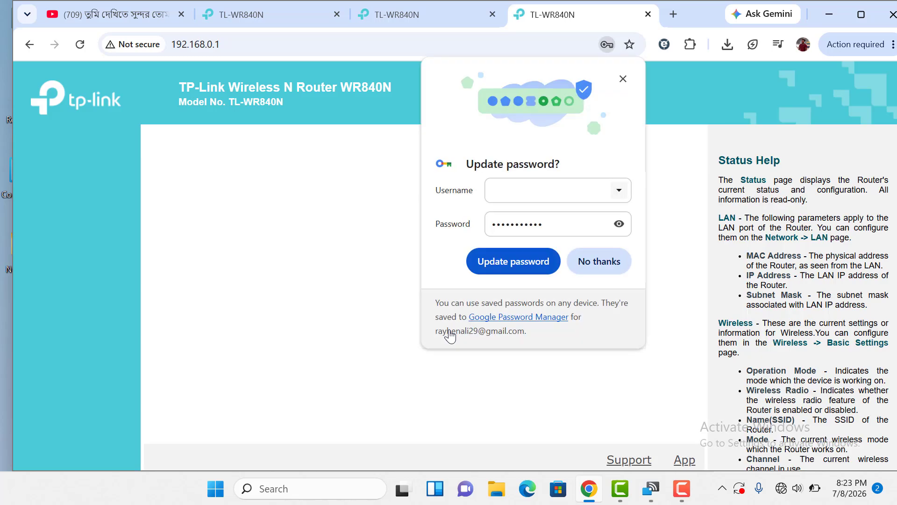
pyautogui.click(601, 261)
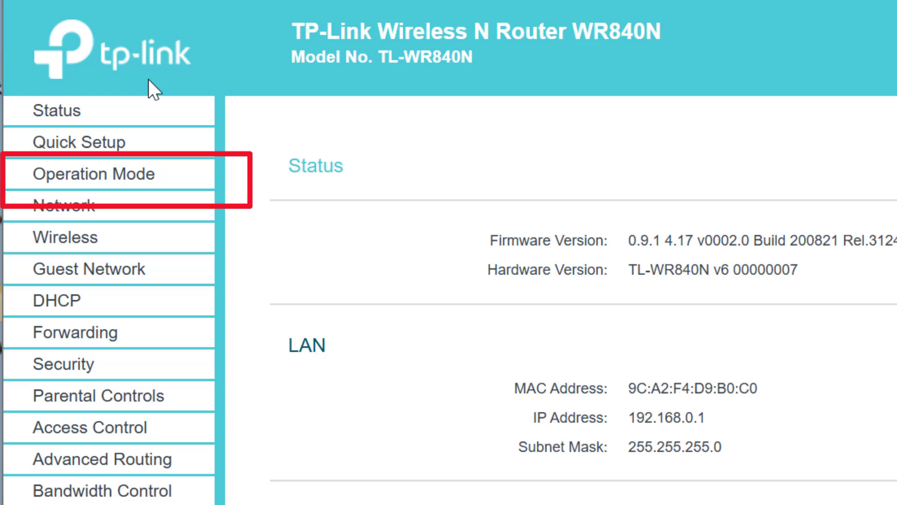
pyautogui.click(146, 113)
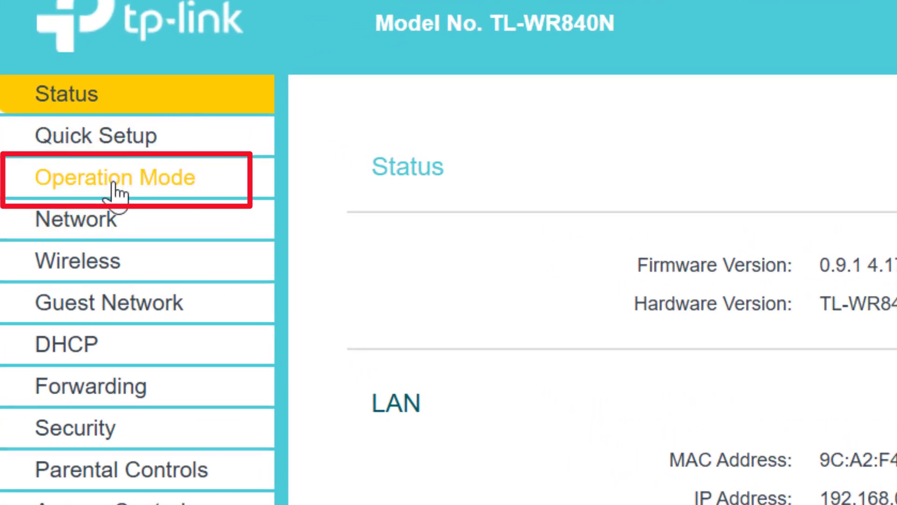
pyautogui.click(114, 195)
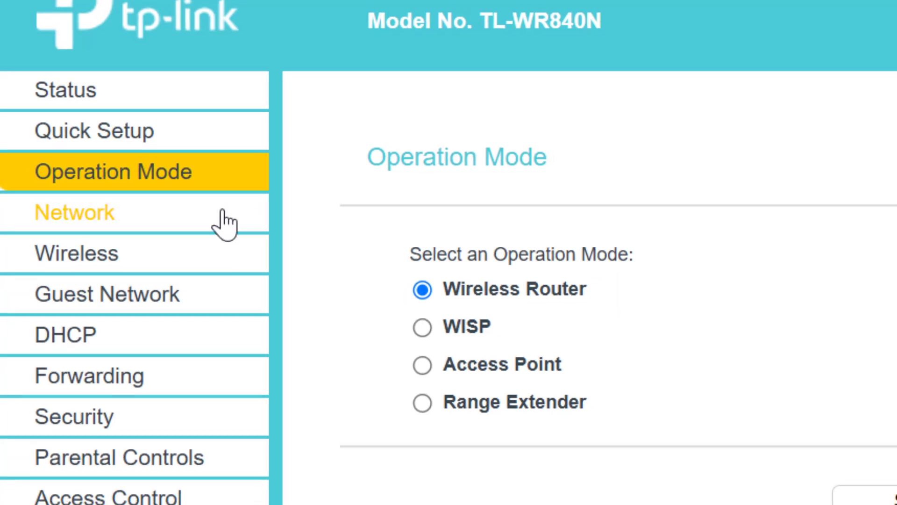
# - Set the WAN connection type to PPPoE on the Network > WAN page
pyautogui.click(223, 212)
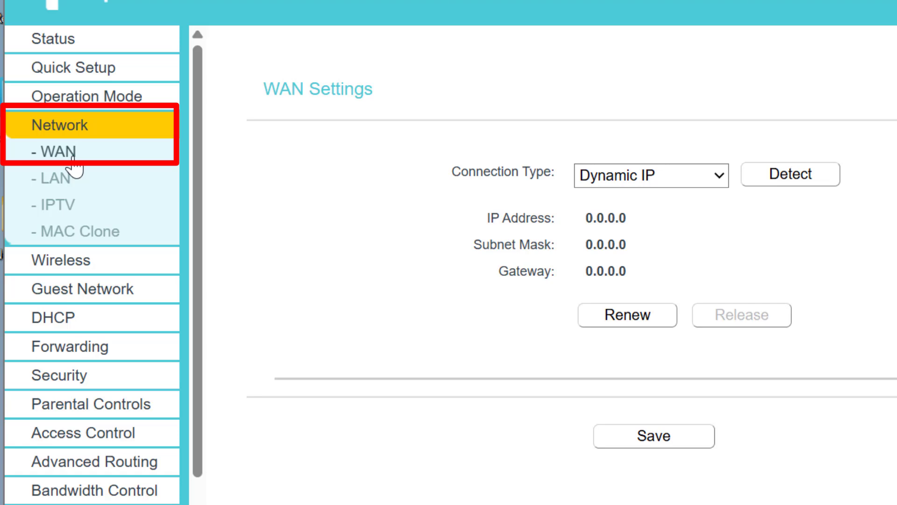
pyautogui.click(718, 176)
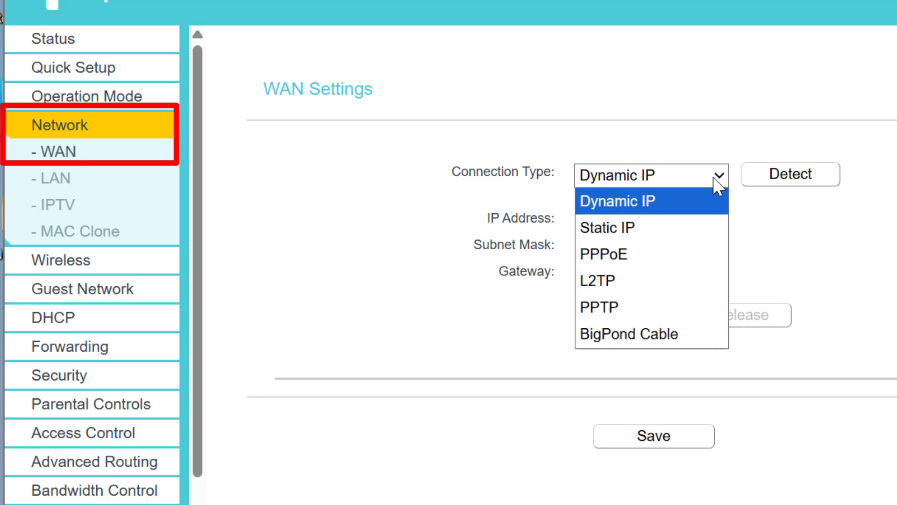
pyautogui.click(621, 256)
pyautogui.click(601, 229)
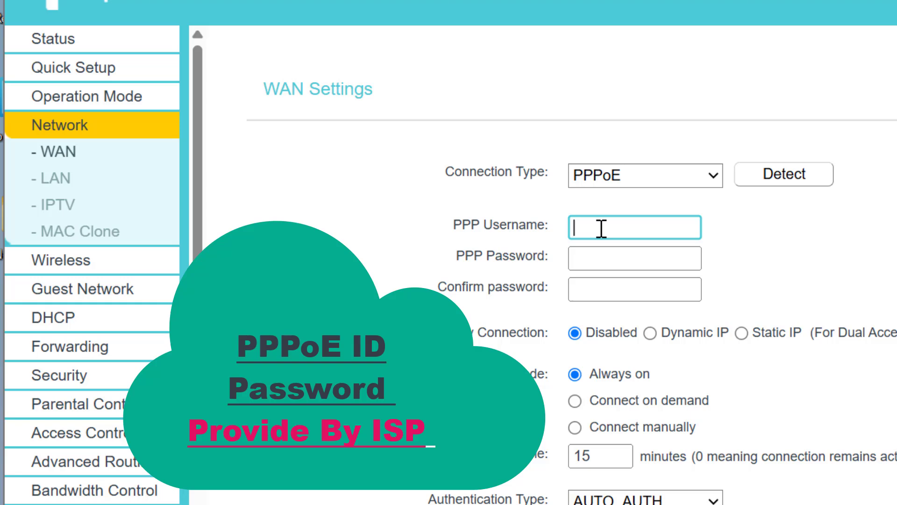
# - Enter the ISP's PPPoE username, password and confirmation, then save the WAN settings
pyautogui.write('adm')
pyautogui.press('BackSpace')
pyautogui.press('BackSpace')
pyautogui.press('BackSpace')
pyautogui.write('tb')
pyautogui.click(580, 260)
pyautogui.write('••••••')
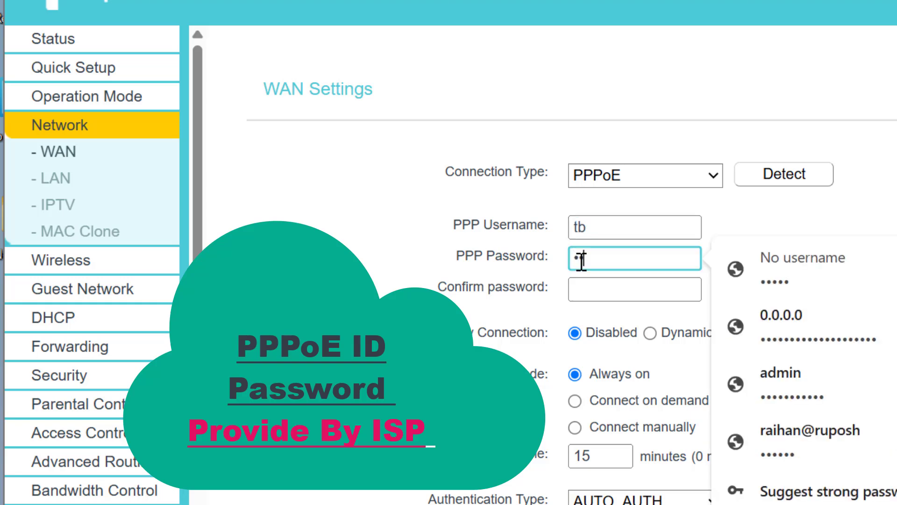
pyautogui.write('••')
pyautogui.click(587, 283)
pyautogui.write('••••••••')
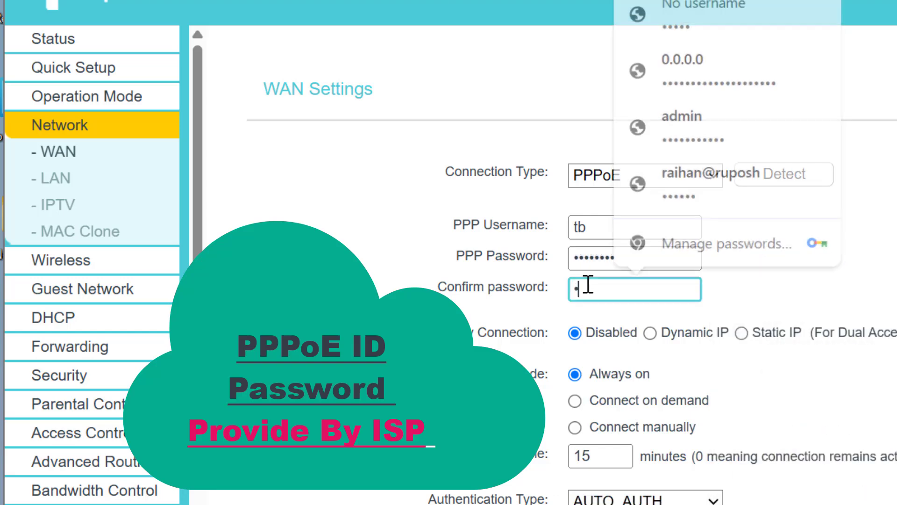
pyautogui.write('•')
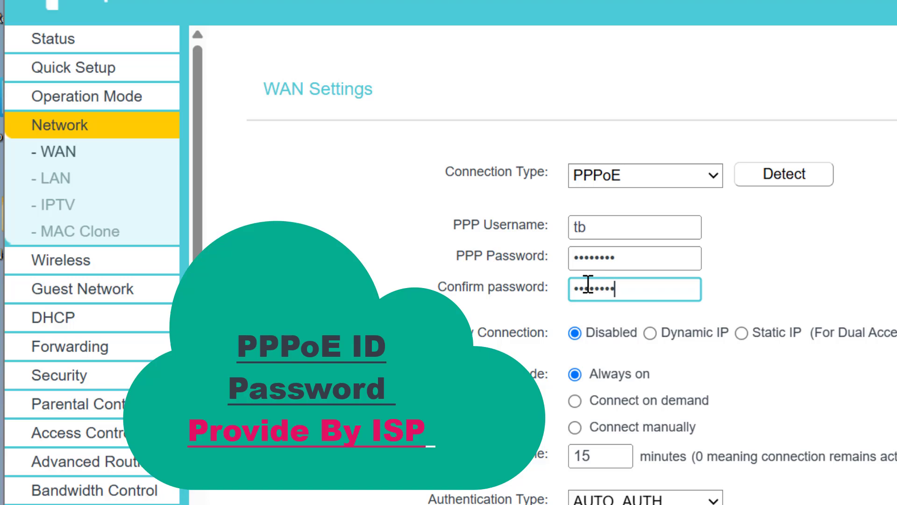
pyautogui.scroll(-5, 622, 257)
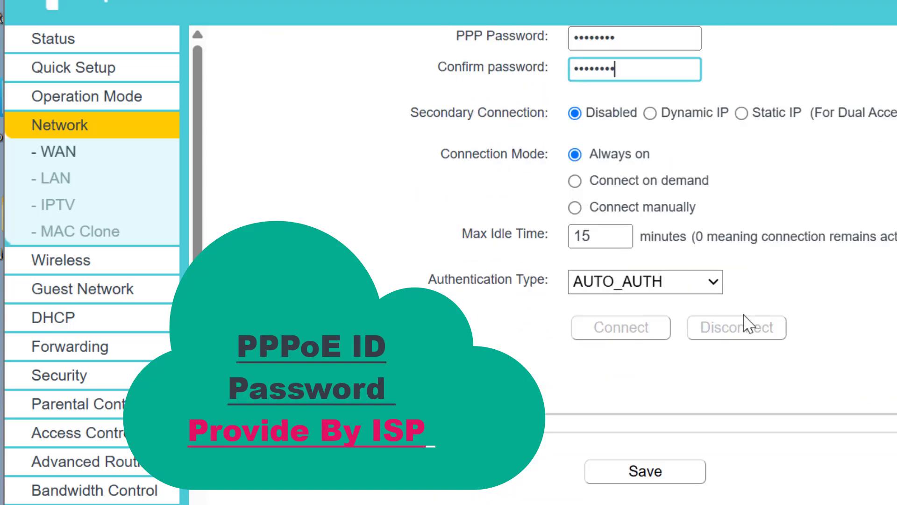
pyautogui.scroll(3, 597, 266)
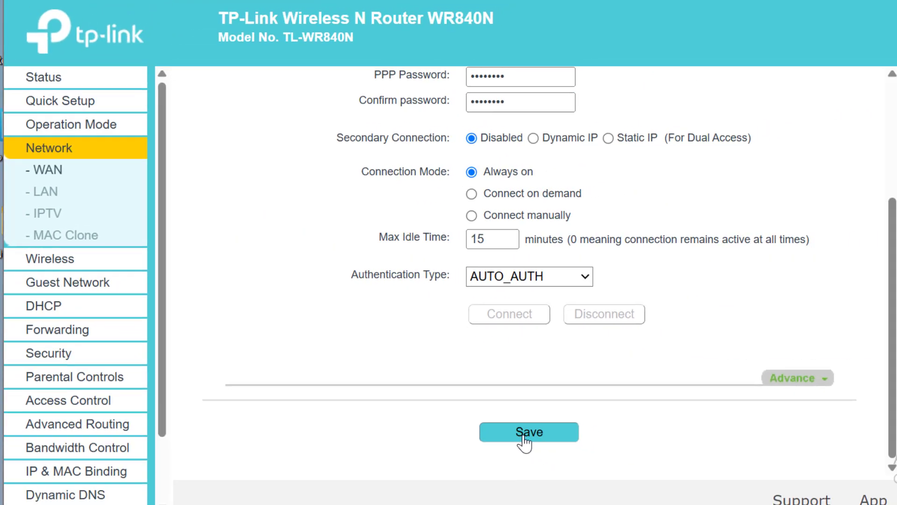
pyautogui.click(580, 450)
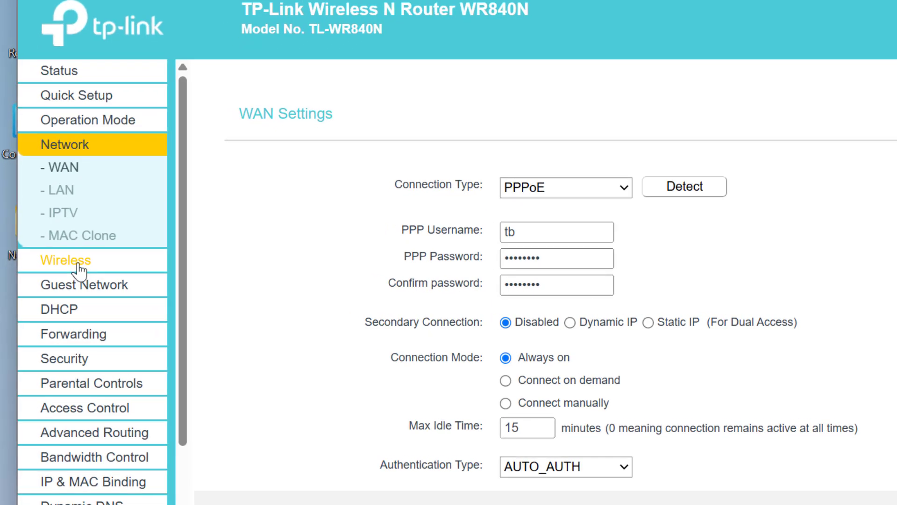
# - Rename the wireless network from TP-Link_B0C0 to TB in Wireless Basic Settings
pyautogui.click(51, 265)
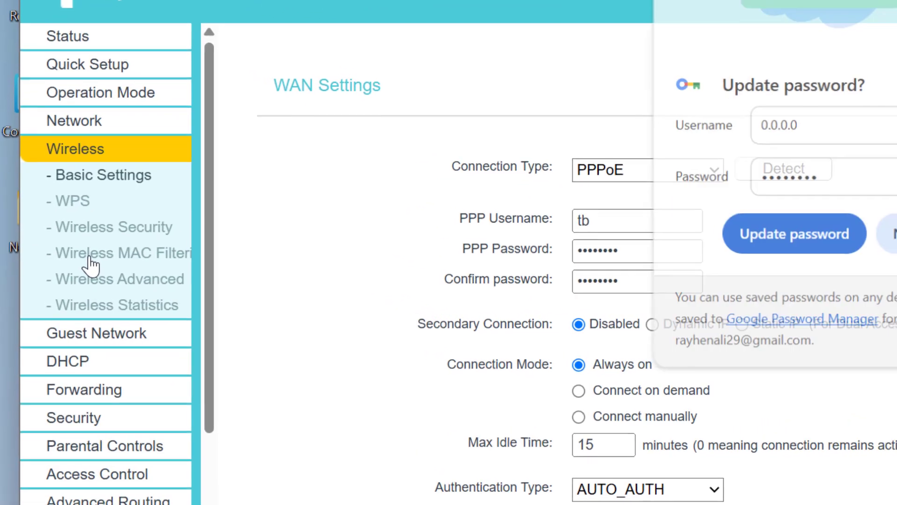
pyautogui.click(144, 184)
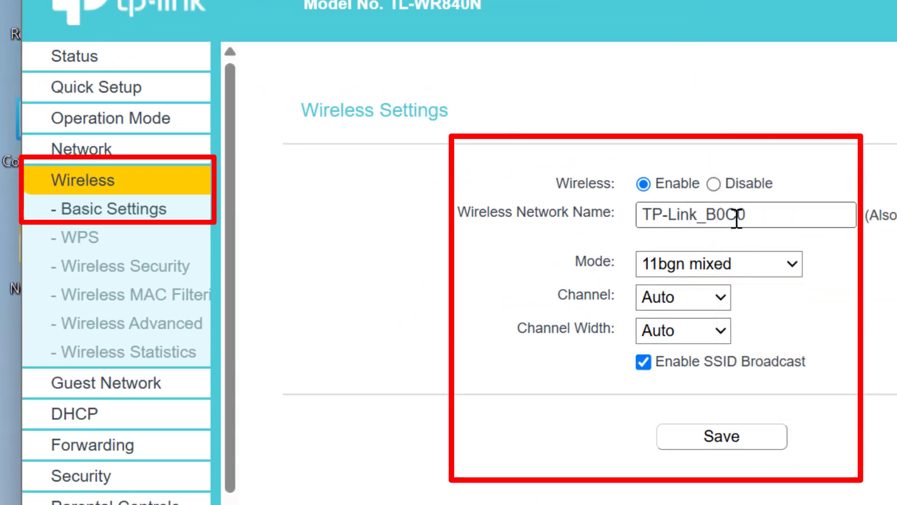
pyautogui.moveTo(756, 200); pyautogui.dragTo(609, 228)
pyautogui.press('BackSpace')
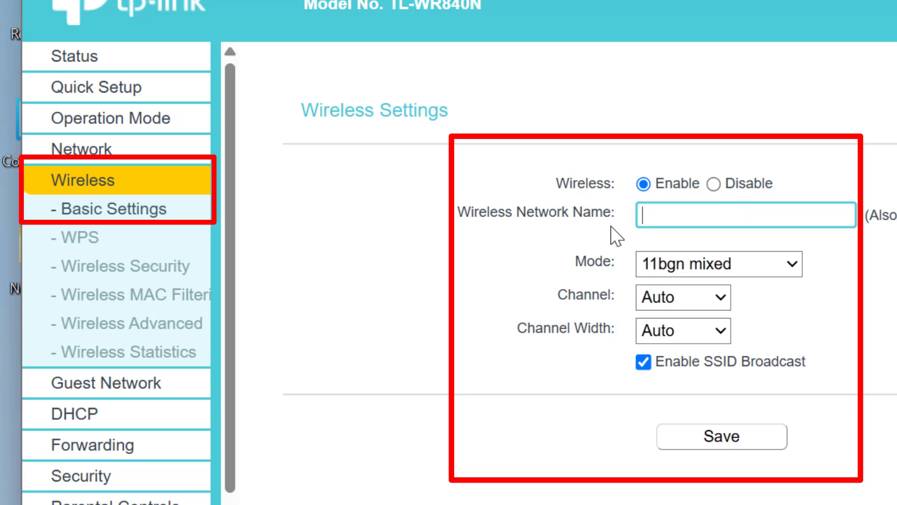
pyautogui.write('TB')
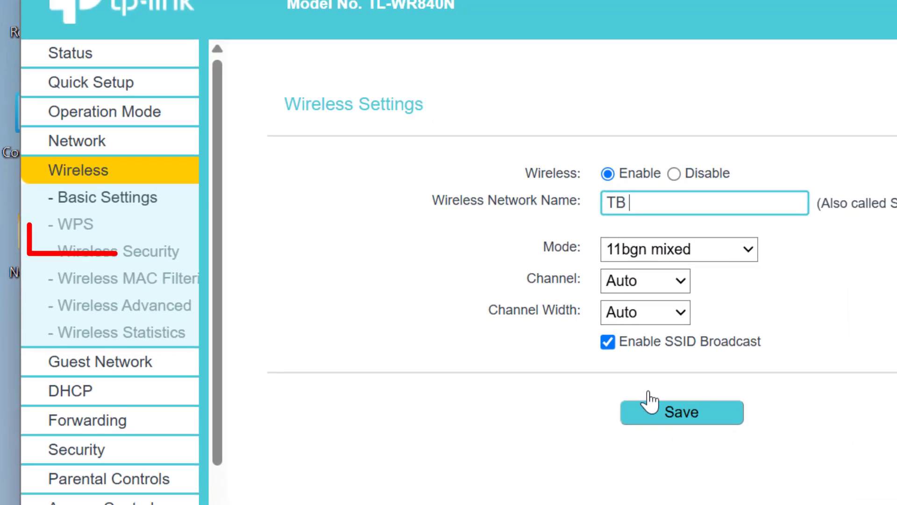
# - Replace the WPA2-PSK wireless password in Wireless Security with a new password
pyautogui.click(151, 253)
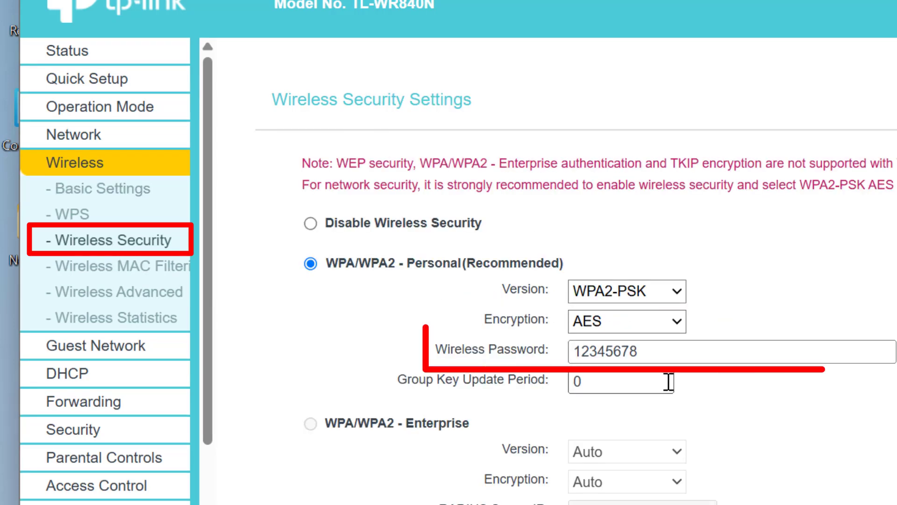
pyautogui.moveTo(654, 352); pyautogui.dragTo(506, 388)
pyautogui.press('BackSpace')
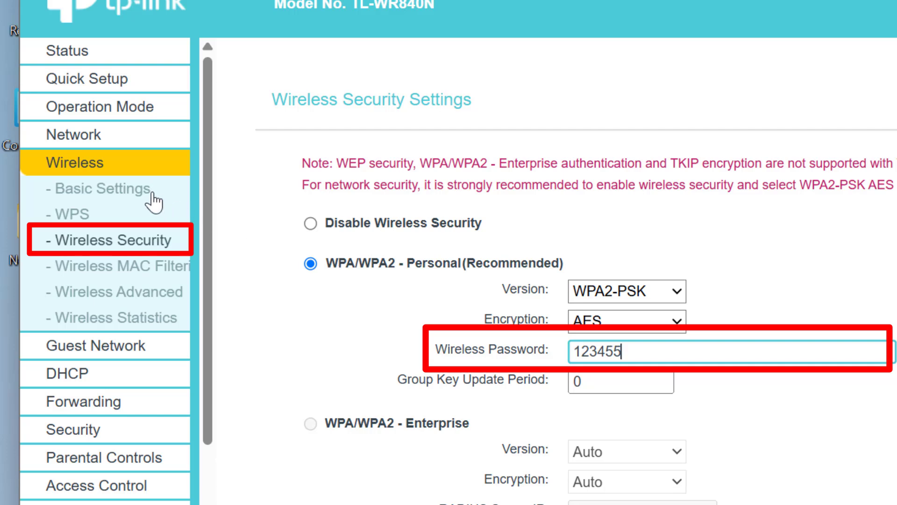
pyautogui.click(133, 191)
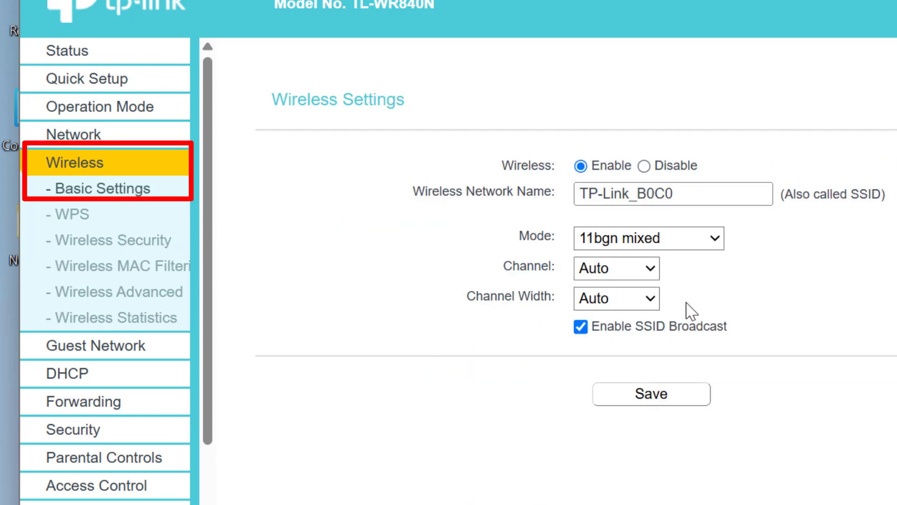